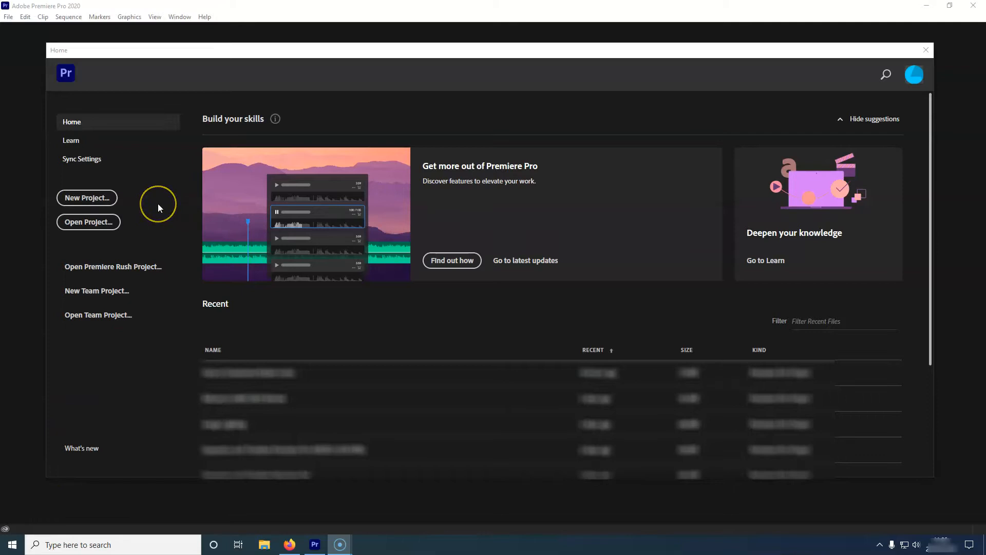
Create a new project named "Fade in and Fade Out" with the default settings.
left_click(77, 199)
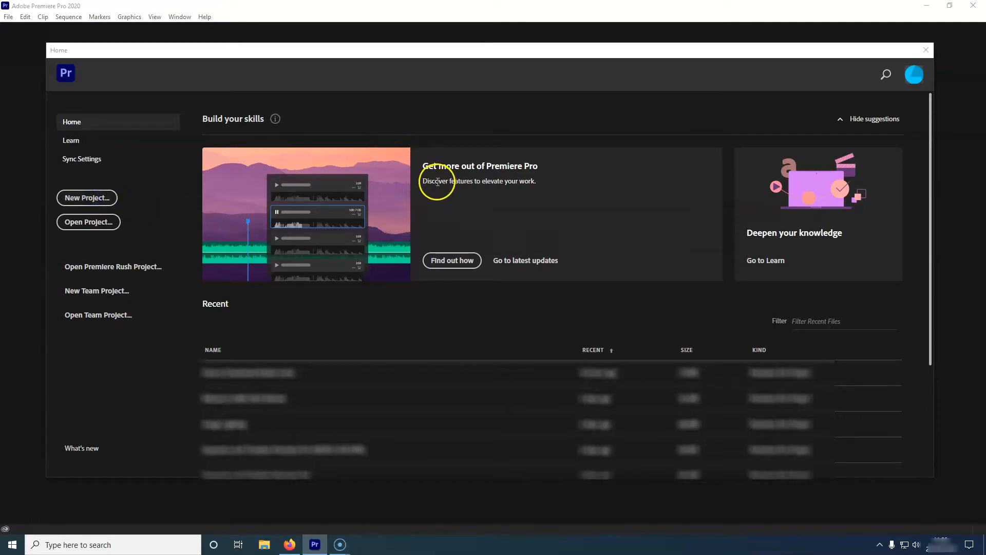
left_click(77, 198)
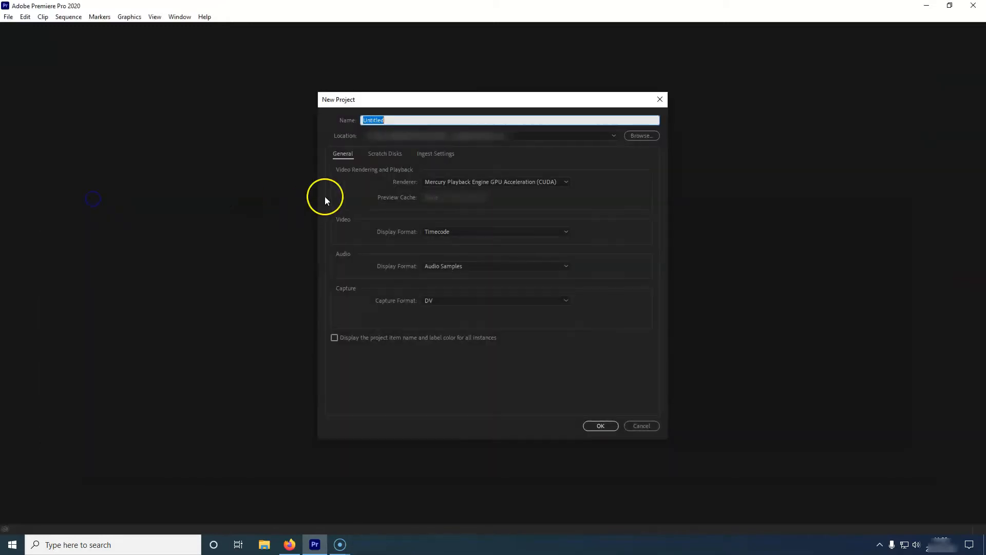
type("Fade in and Fade Out")
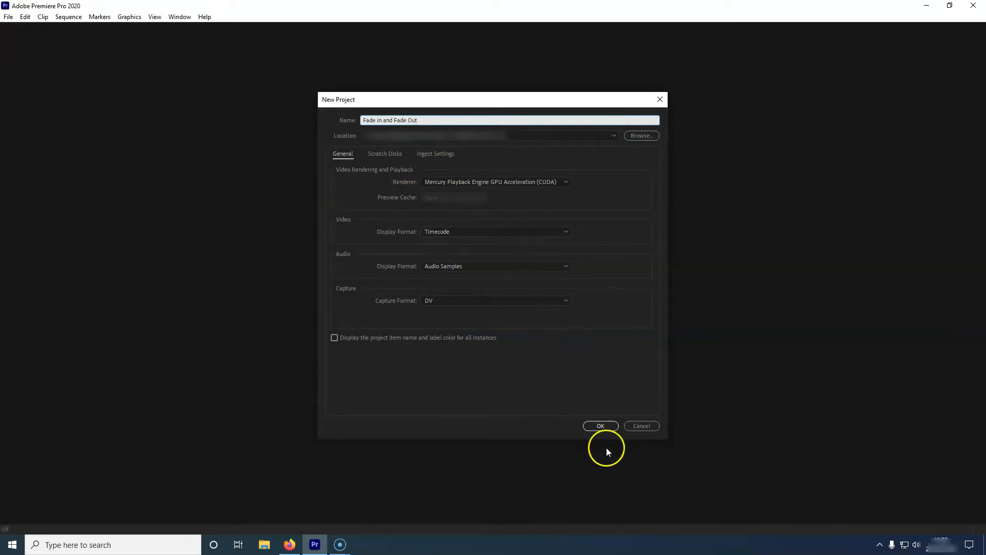
left_click(609, 425)
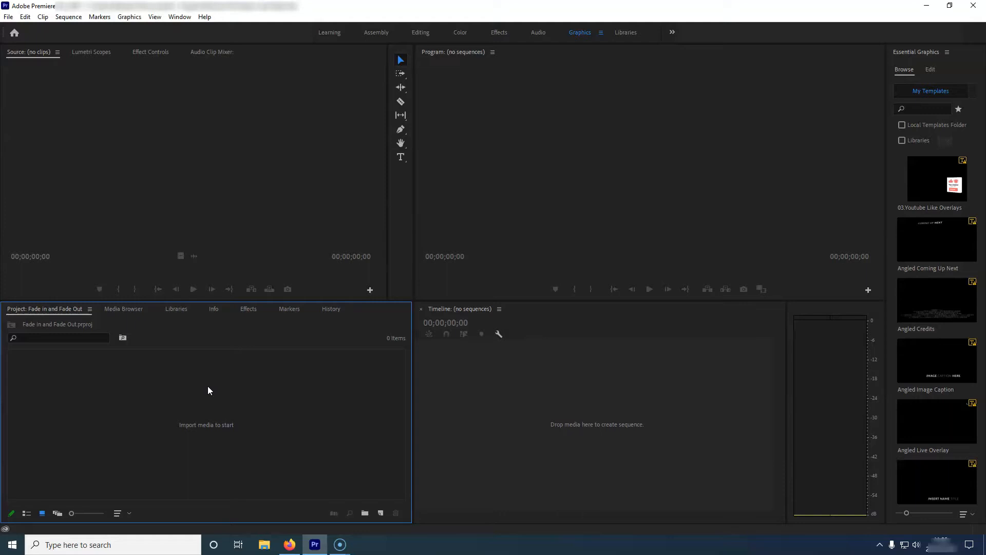
Import the video Seagull - 19703.mp4 and the music file 0738_Demoiselle_Dner_-_08_-_Une_trs_mauvaise_ide.mp3 from the Downloads folder.
double_click(190, 379)
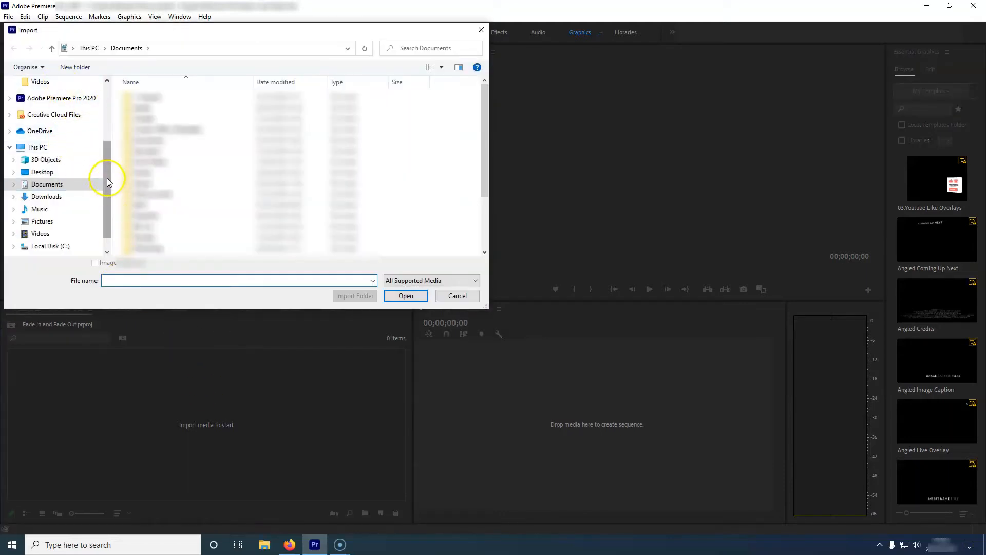
left_click_drag(105, 186, 108, 121)
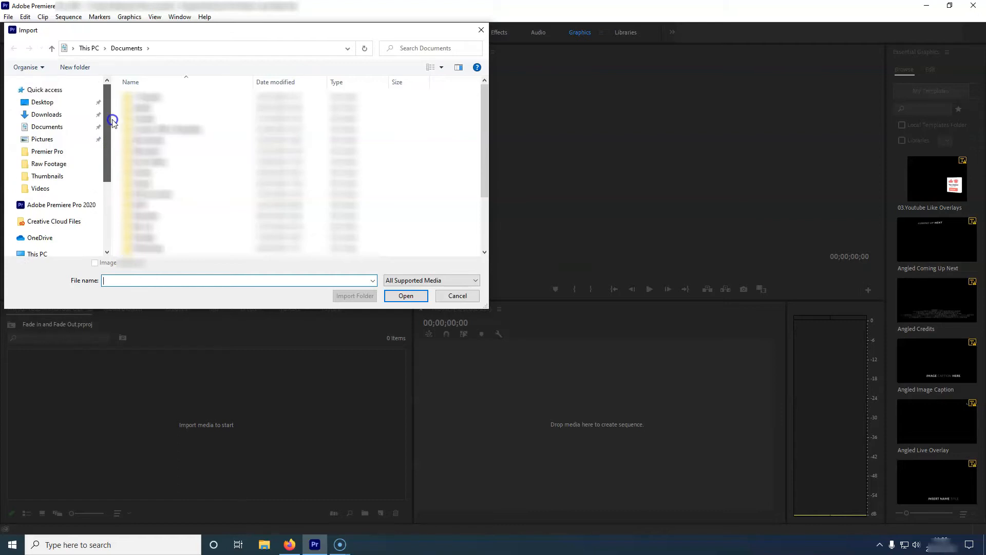
left_click(52, 117)
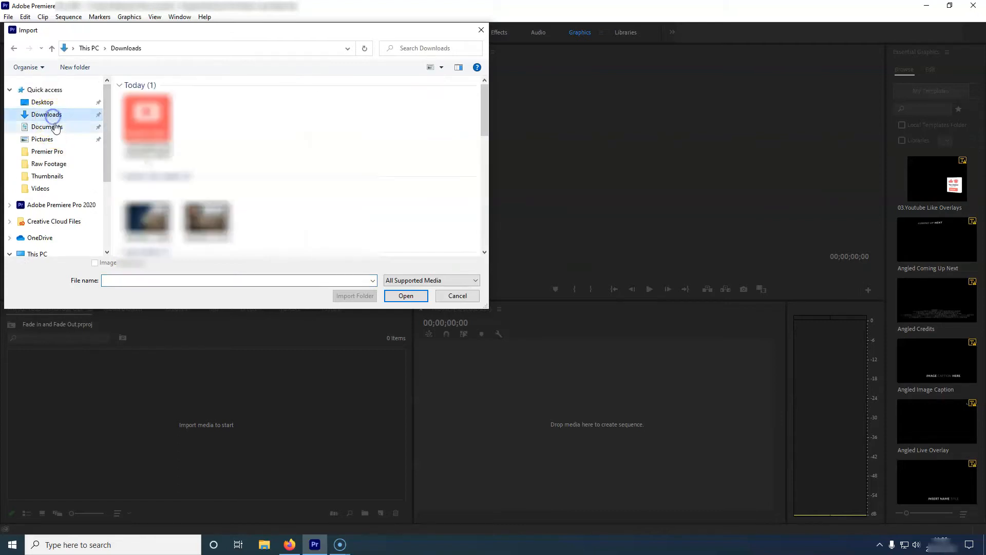
scroll(272, 203, "down", 3)
double_click(141, 125)
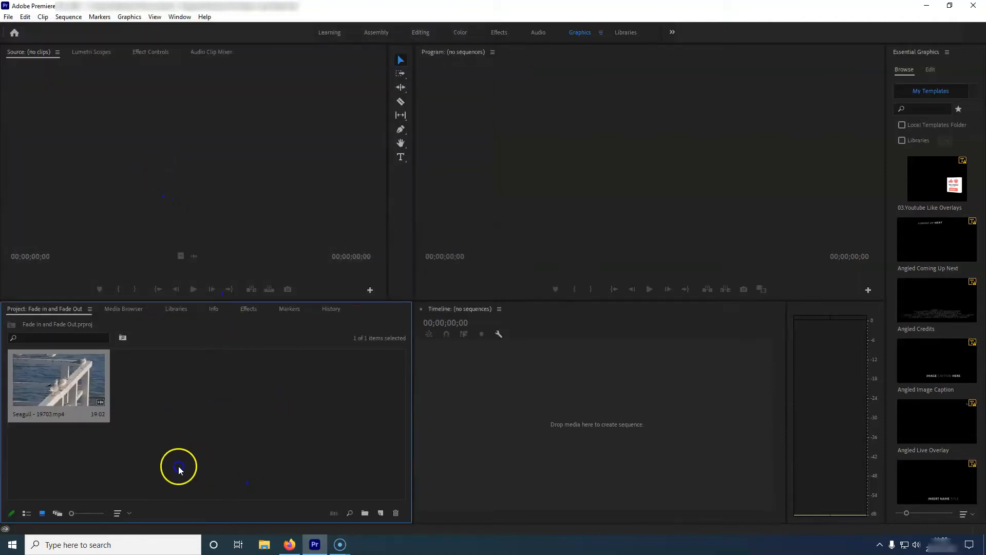
double_click(192, 388)
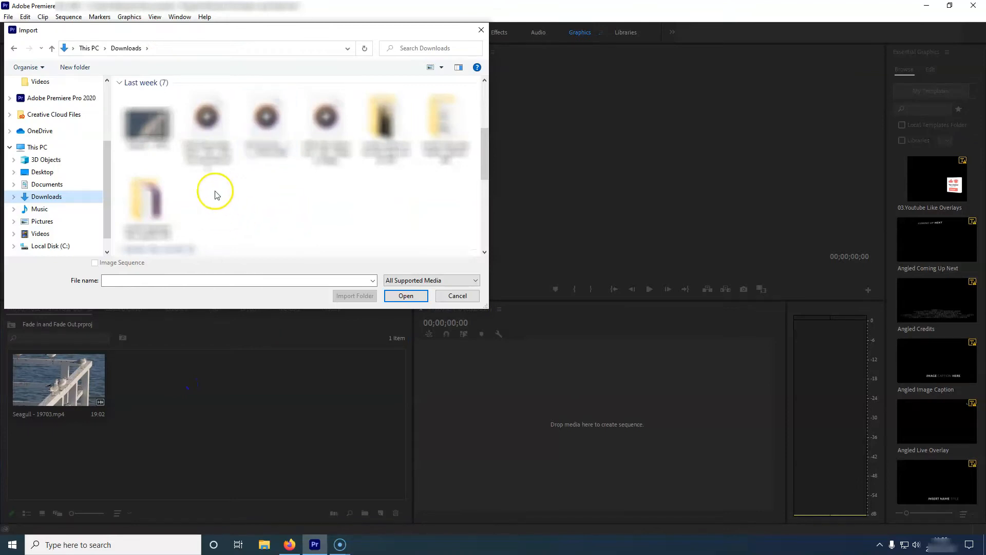
double_click(208, 119)
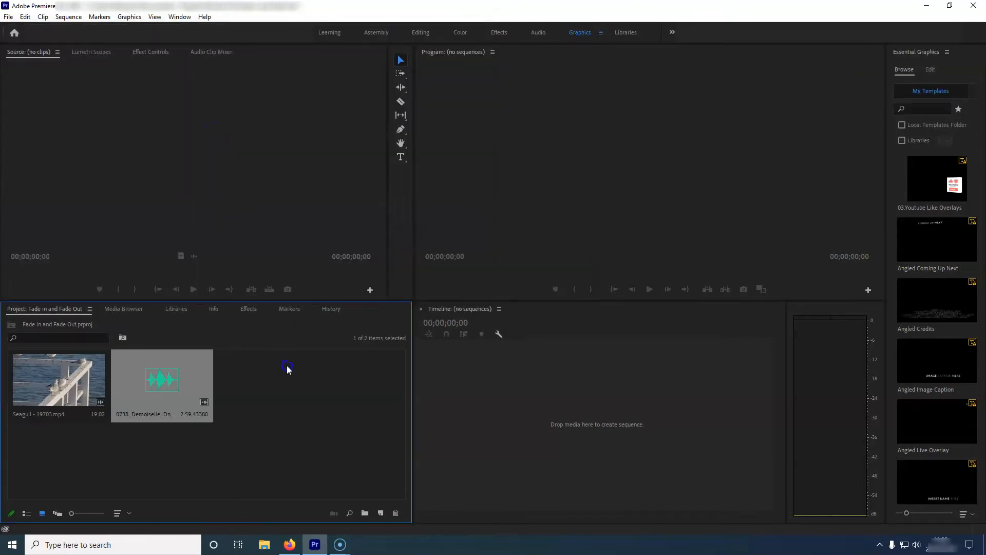
Create a sequence from only the video of Seagull - 19703.mp4 and place the music at its start on track A1.
double_click(69, 379)
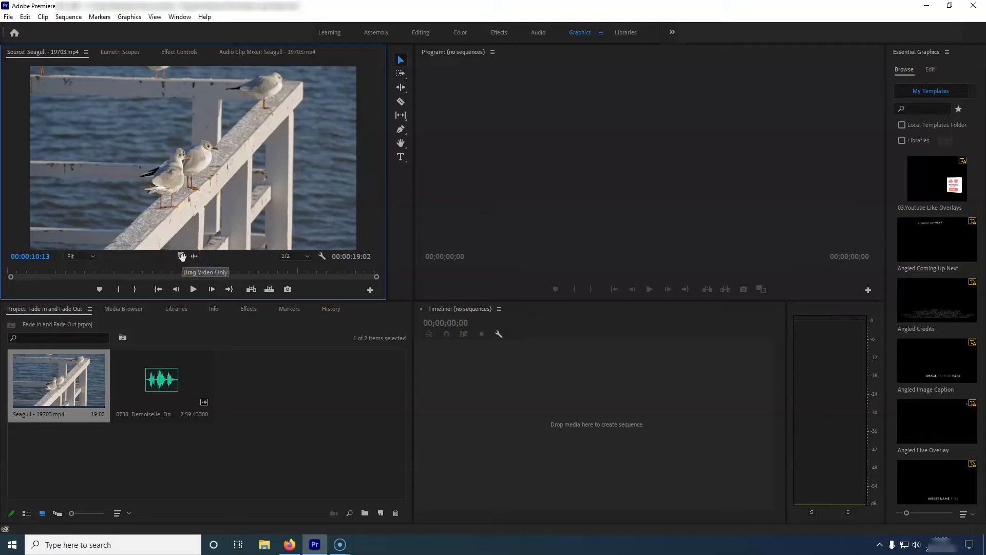
left_click_drag(180, 257, 555, 401)
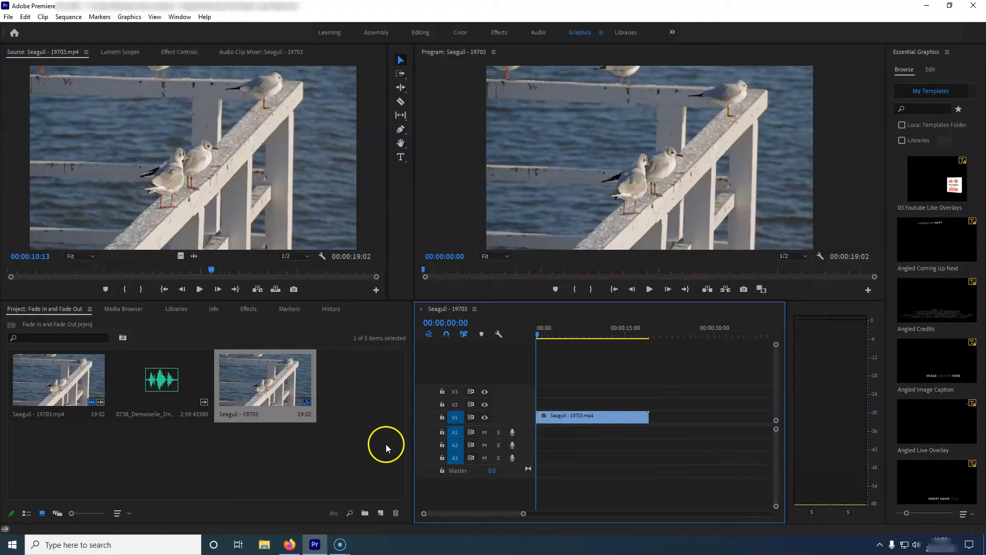
left_click(163, 382)
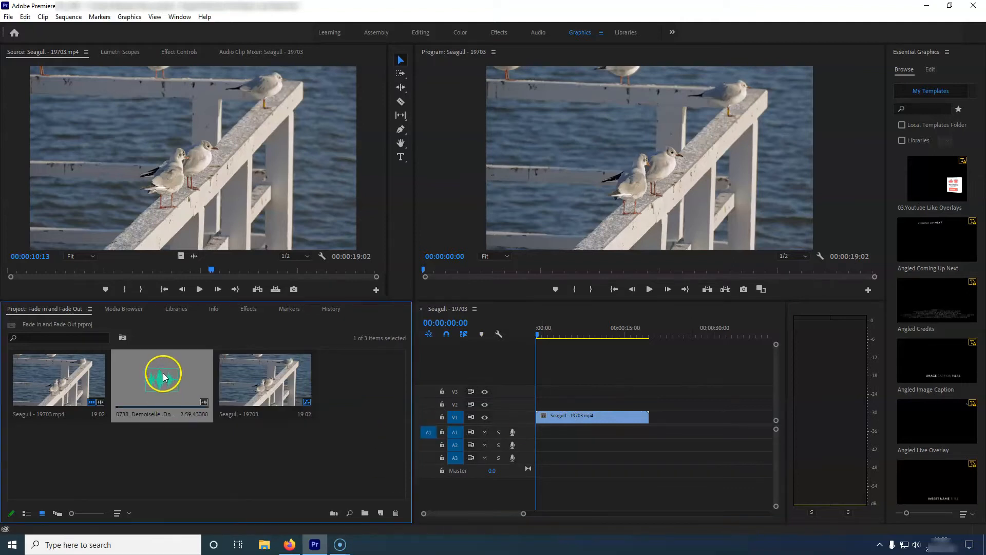
left_click_drag(158, 379, 540, 437)
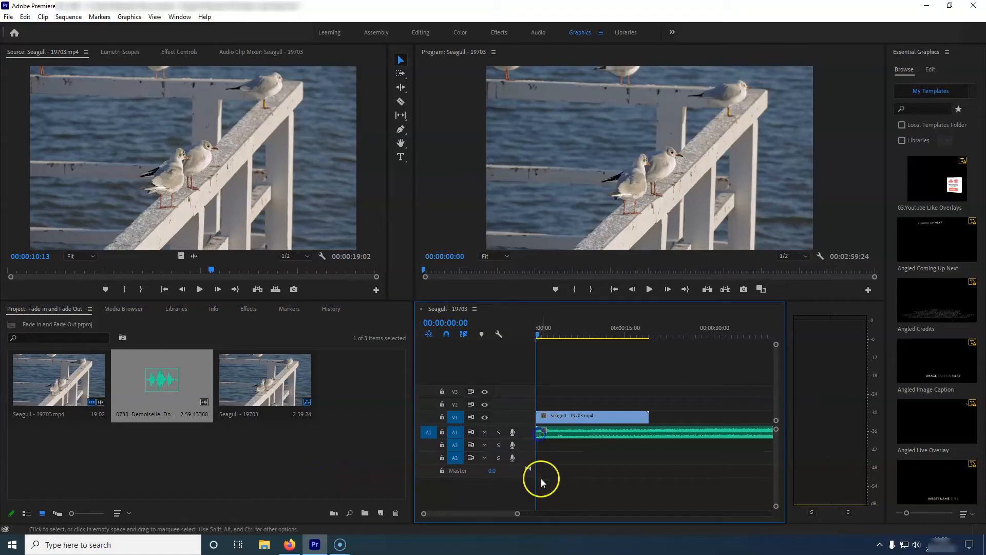
Trim the end of the music clip on A1 to match the end of the seagull video at 00:00:19:02.
left_click_drag(413, 400, 330, 410)
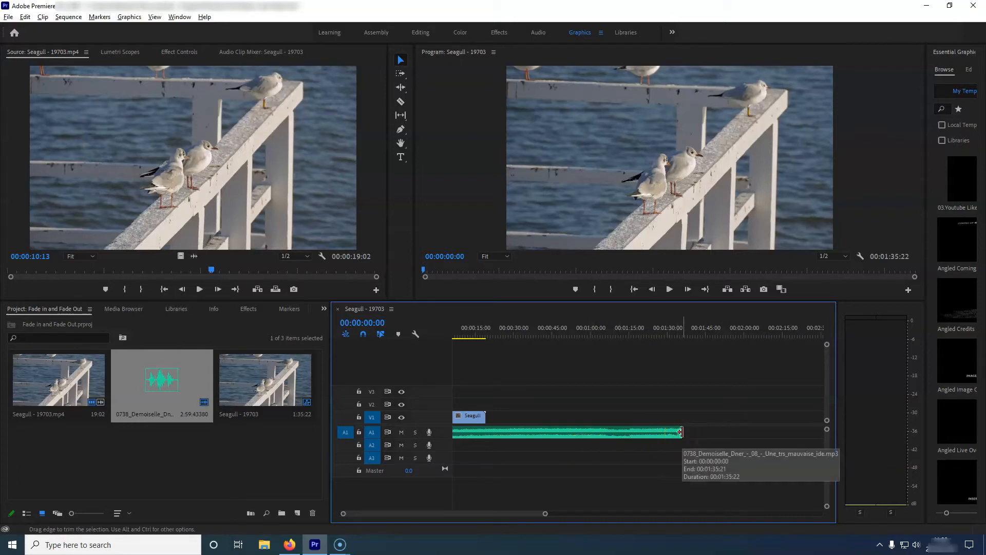
left_click_drag(681, 432, 486, 432)
left_click_drag(502, 513, 482, 518)
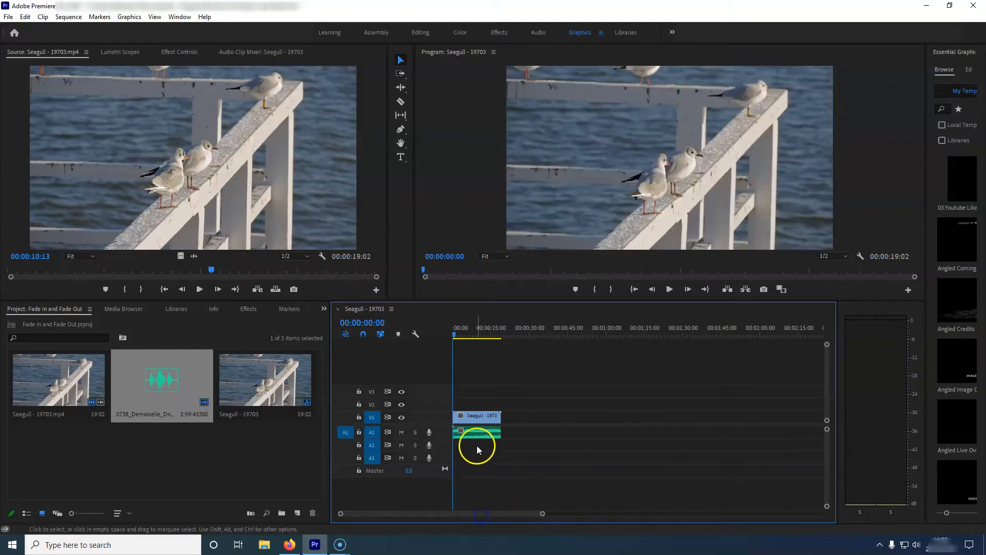
scroll(488, 455, "up", 3)
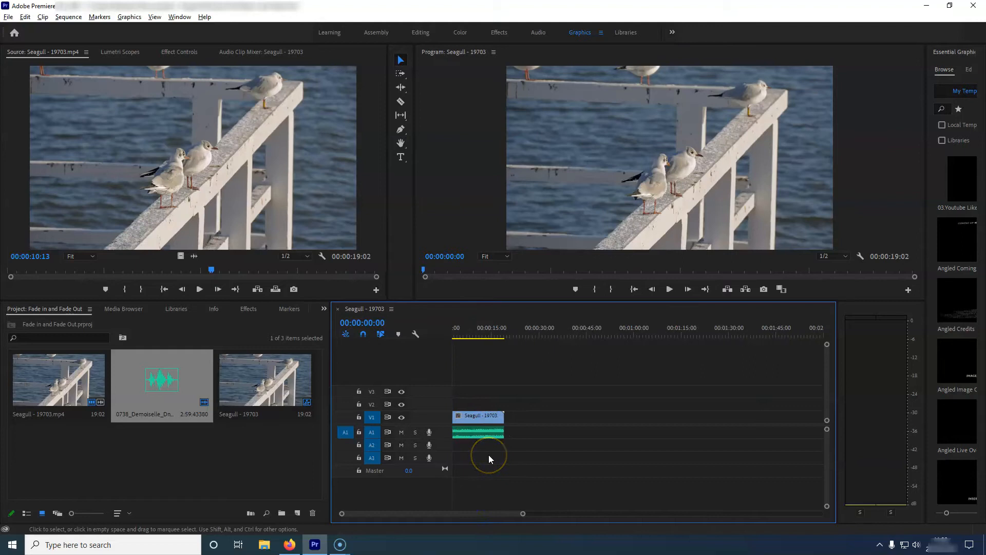
left_click_drag(469, 512, 455, 513)
left_click(502, 420)
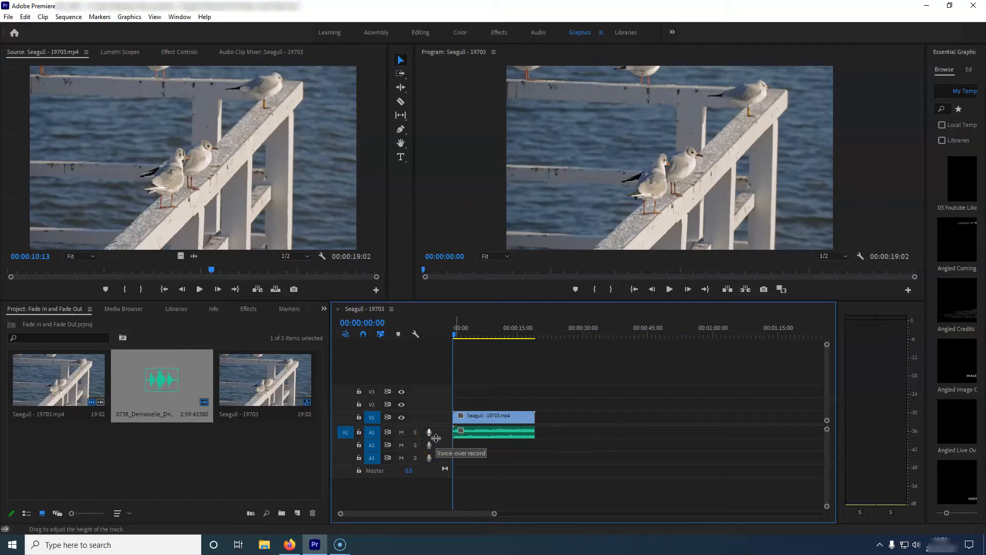
Increase the height of audio track A1 to expose the music clip's volume line and keyframe controls.
left_click_drag(436, 438, 438, 480)
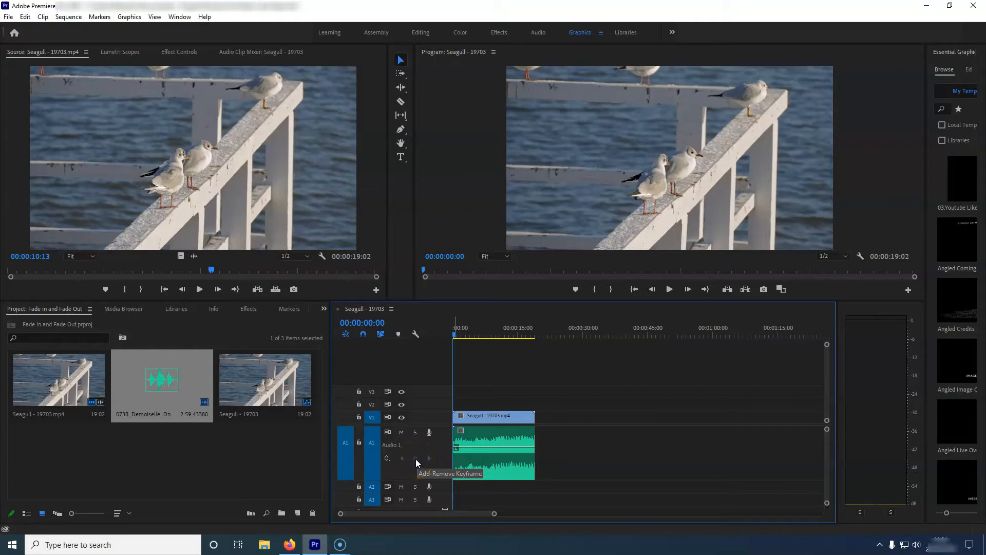
left_click(471, 450)
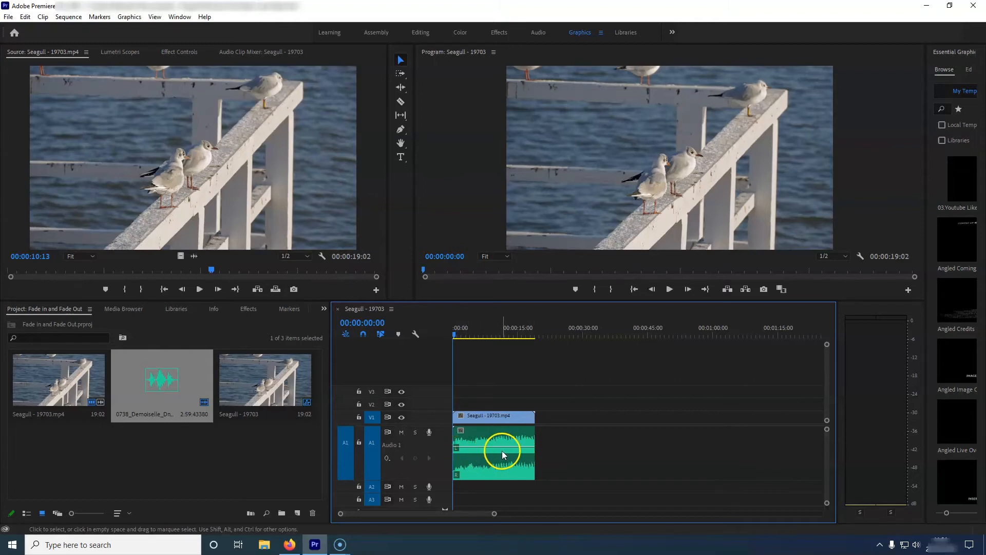
left_click(488, 448)
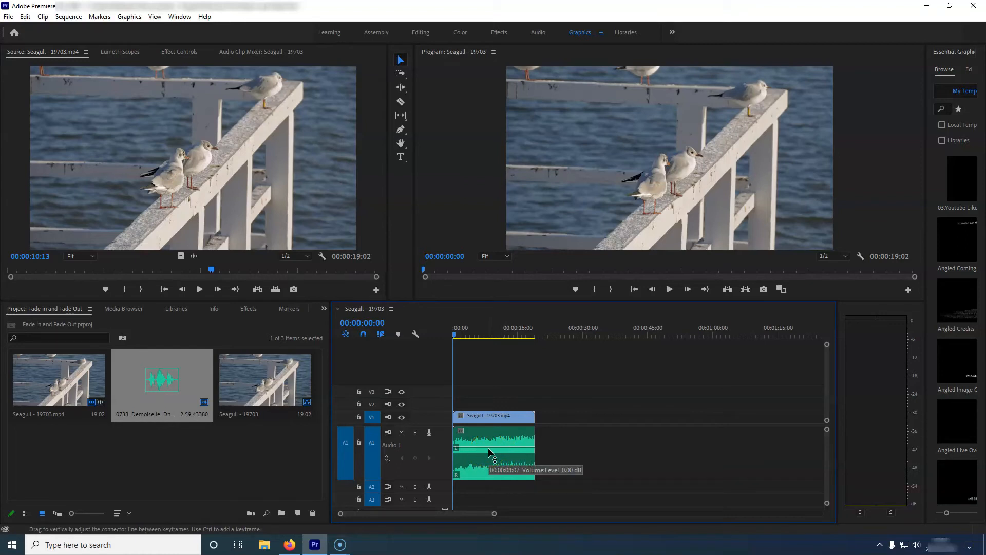
left_click(520, 418)
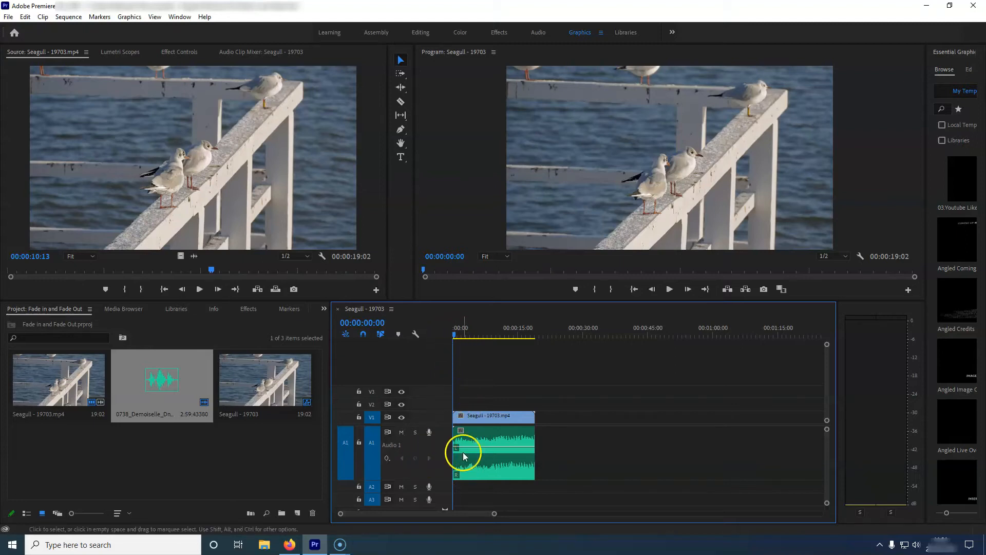
Add volume keyframes to the music clip at its very start and at 00:00:03:14.
left_click(416, 458)
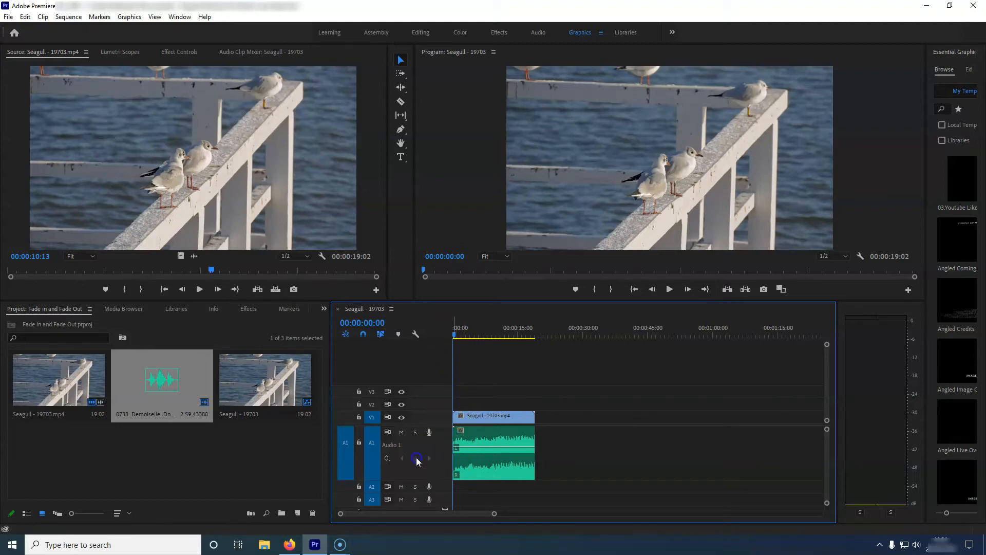
left_click(457, 443)
left_click(420, 461)
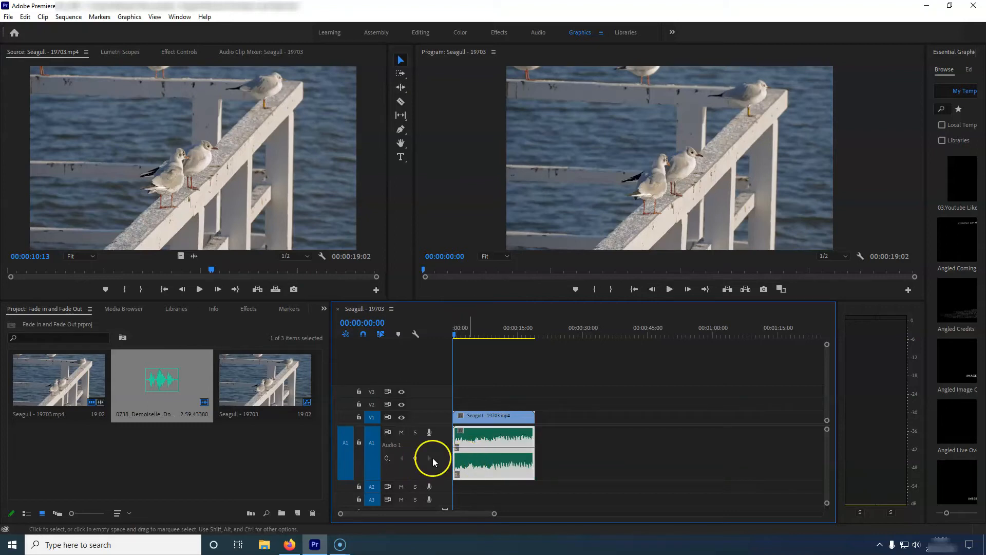
left_click(416, 458)
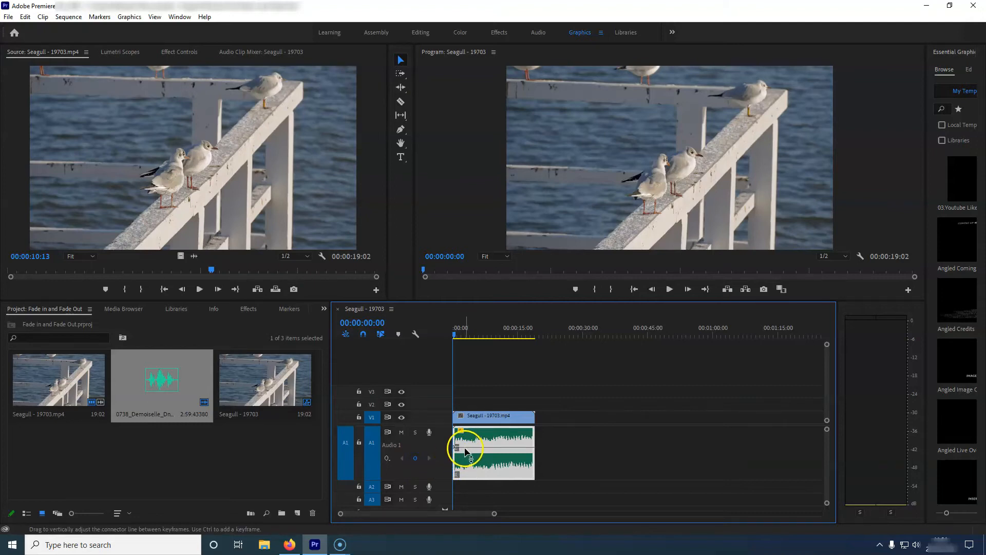
left_click_drag(455, 337, 470, 340)
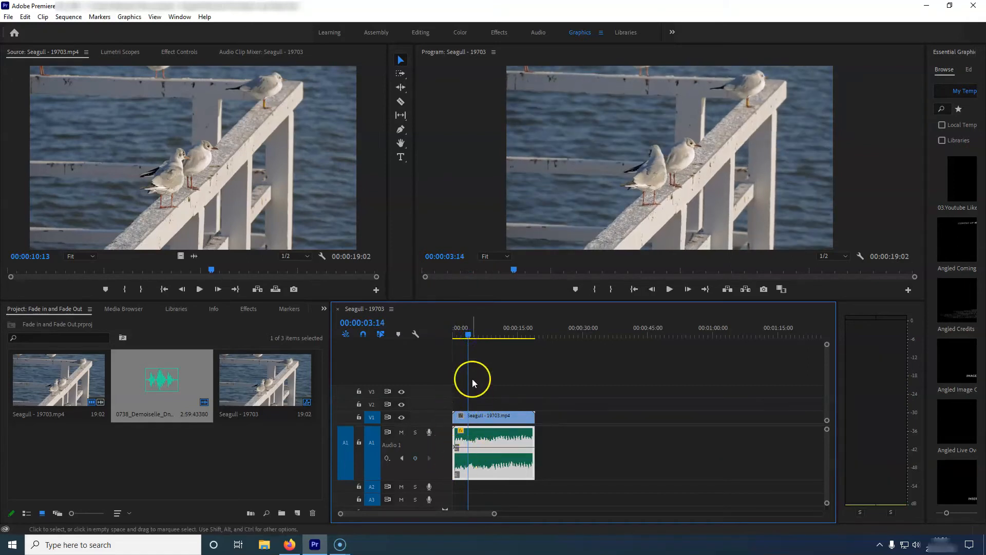
left_click(416, 458)
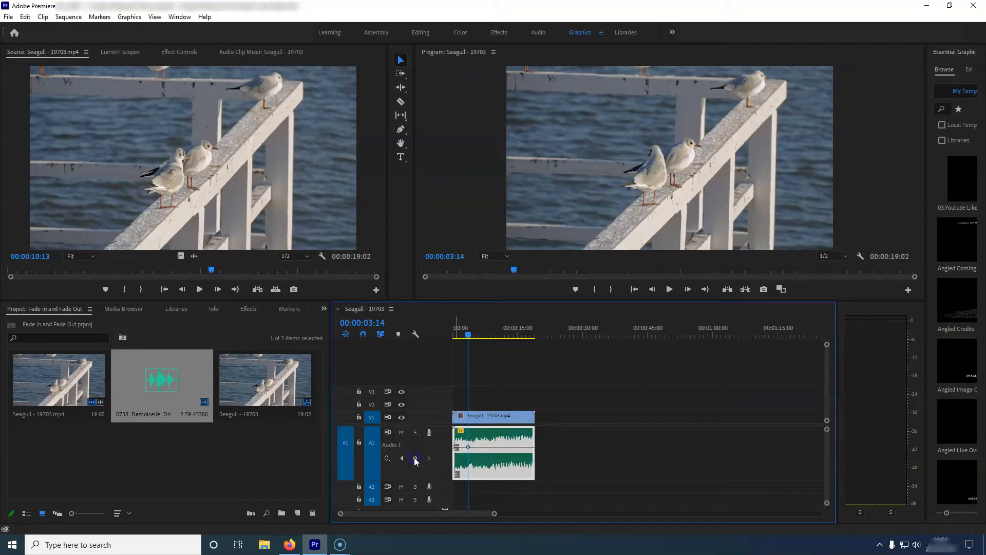
Add volume keyframes to the music clip at 00:00:15:01 and at the clip's end, at 00:00:18:24.
left_click_drag(467, 336, 517, 340)
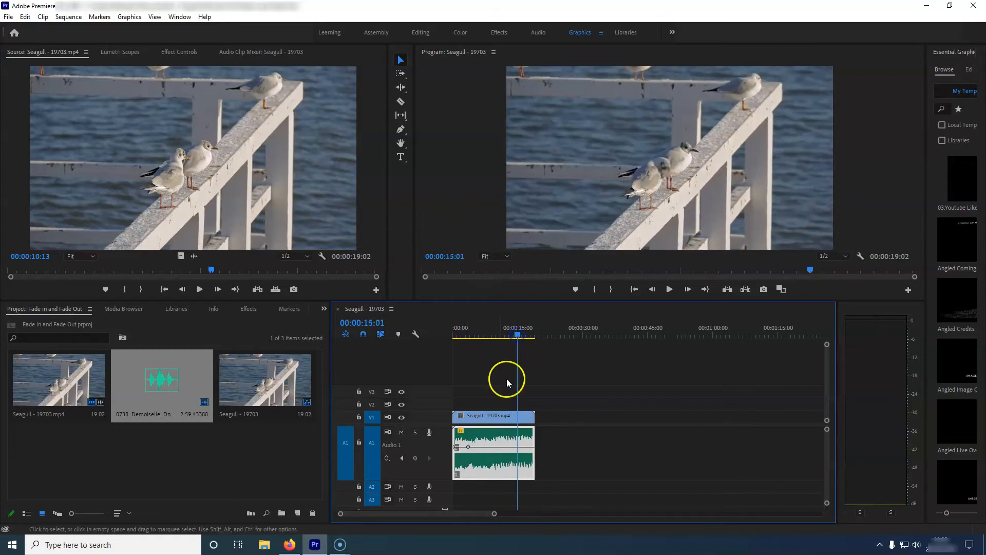
left_click(415, 459)
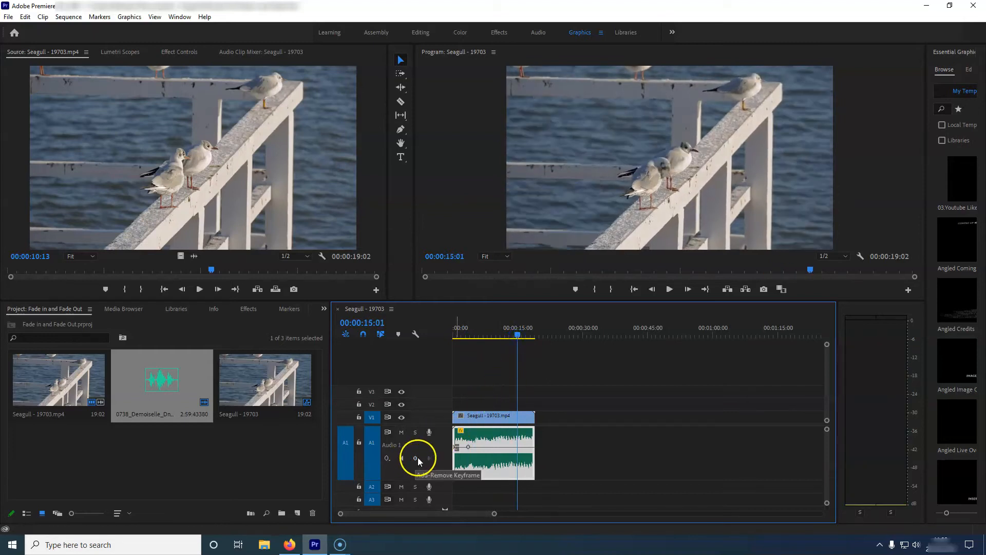
left_click(523, 335)
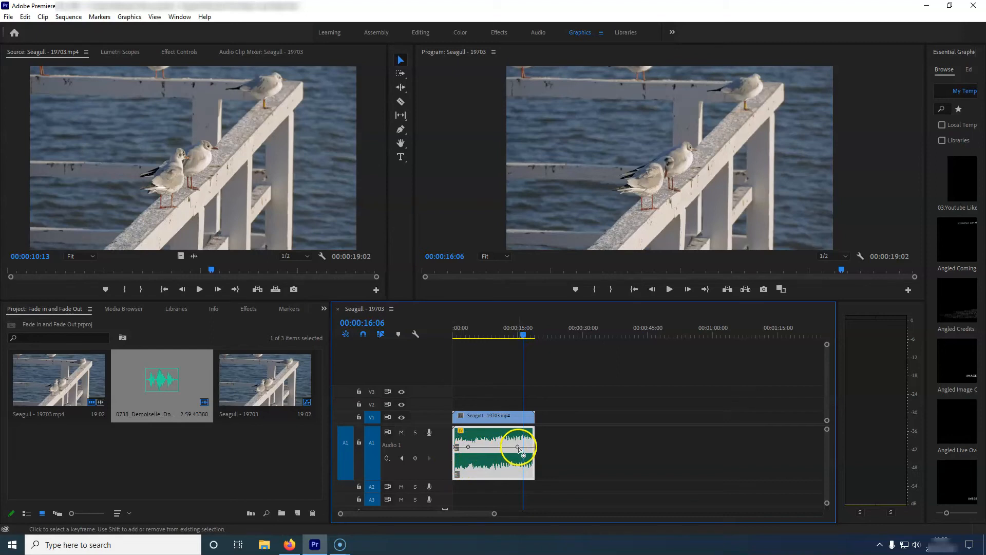
left_click_drag(523, 334, 537, 342)
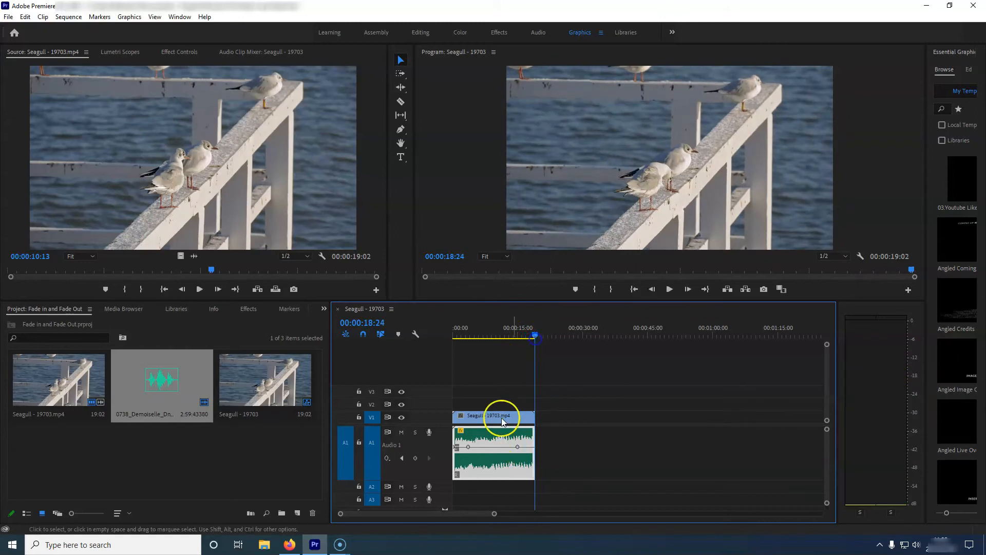
left_click(416, 458)
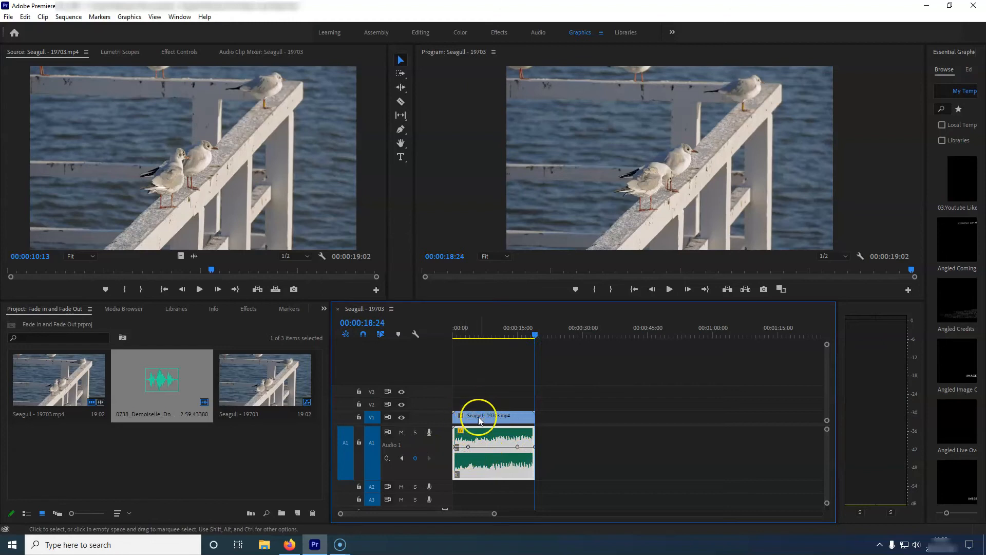
Lower the music clip's first and last volume keyframes to -oo dB and the two middle ones to about -8.3 dB.
left_click(456, 446)
left_click_drag(456, 447, 447, 479)
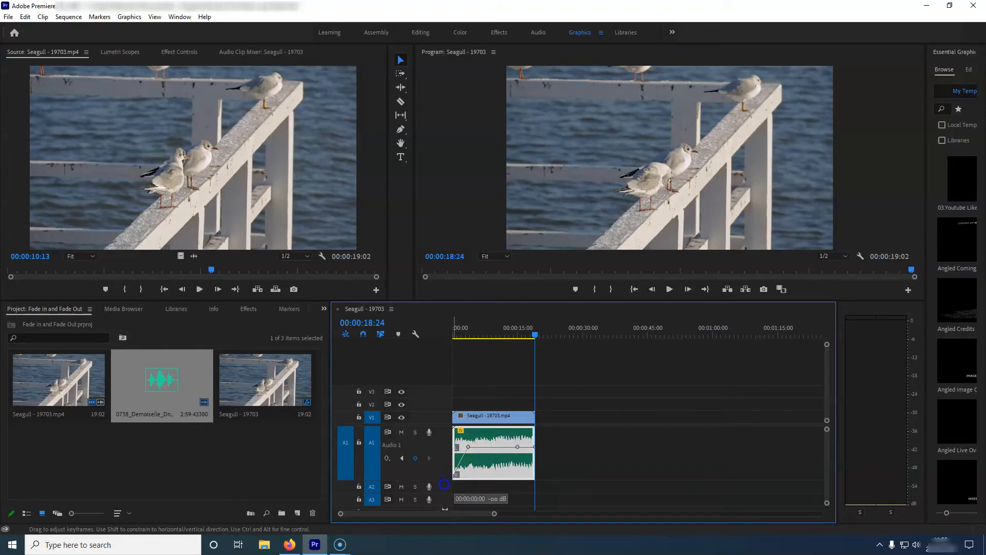
left_click_drag(468, 447, 520, 457)
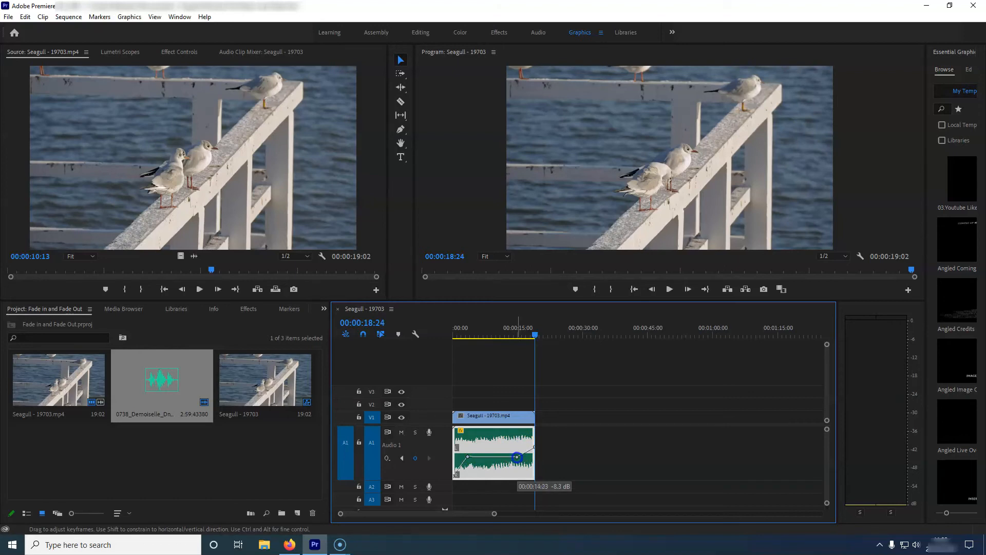
left_click_drag(517, 457, 534, 478)
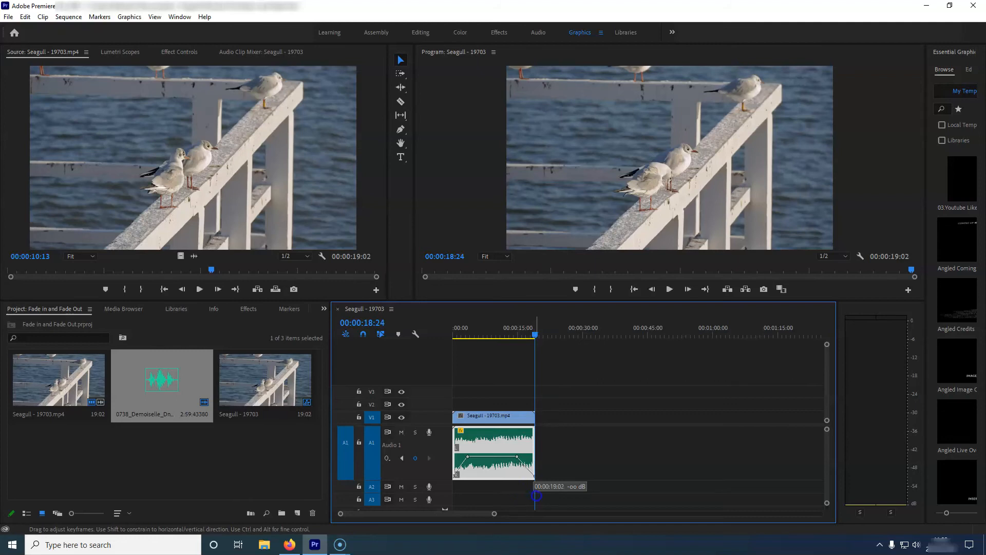
Keep the music clip's last volume keyframe at -oo dB at the clip's end and move the third one to about 00:00:15:15 and -8.8 dB.
left_click_drag(536, 496, 537, 496)
left_click_drag(516, 458, 519, 457)
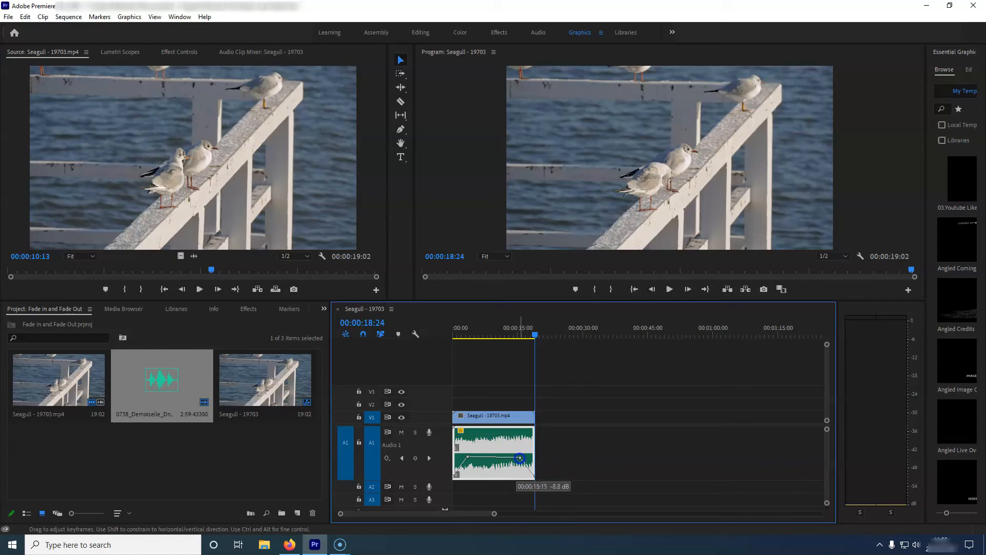
left_click_drag(520, 458, 519, 458)
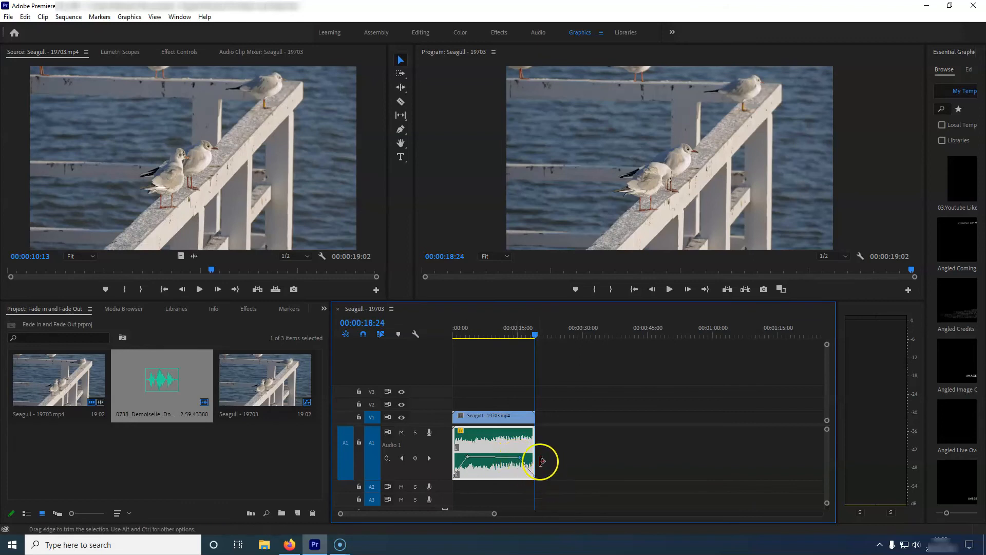
Lower the music clip's second volume keyframe level with the first, and add another at 00:00:06:04 raised to about -8.2 dB.
left_click_drag(545, 335, 446, 337)
left_click_drag(468, 456, 467, 479)
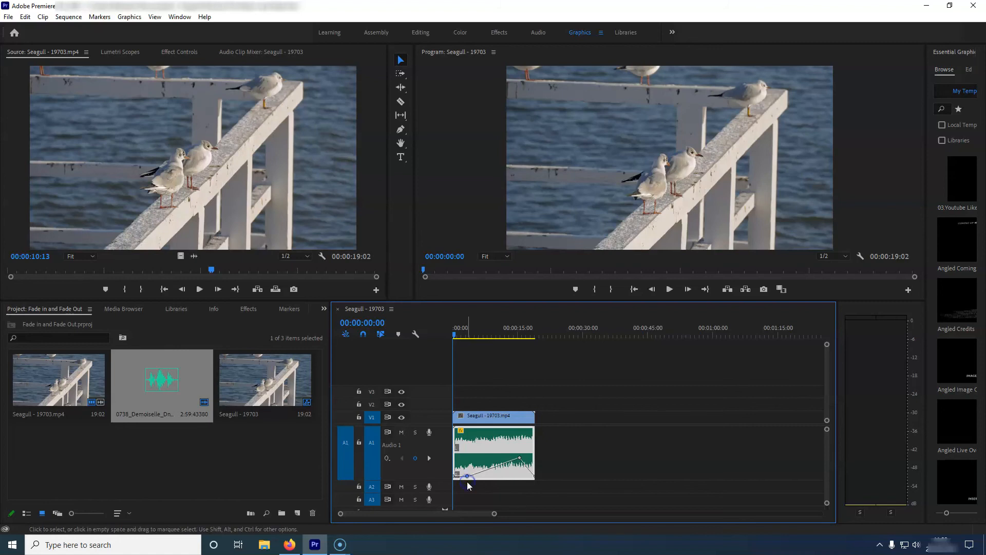
left_click_drag(452, 333, 482, 341)
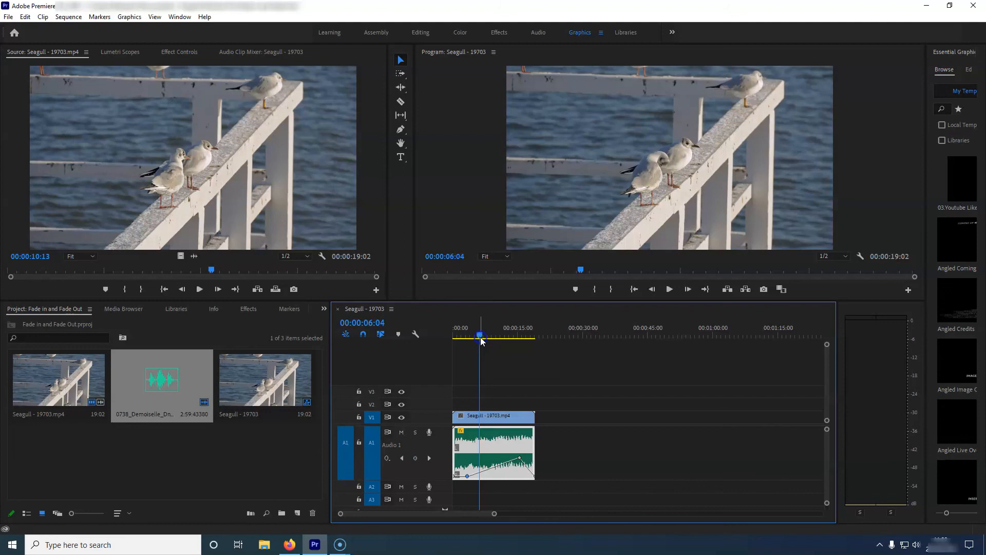
left_click(415, 458)
left_click_drag(479, 472, 483, 461)
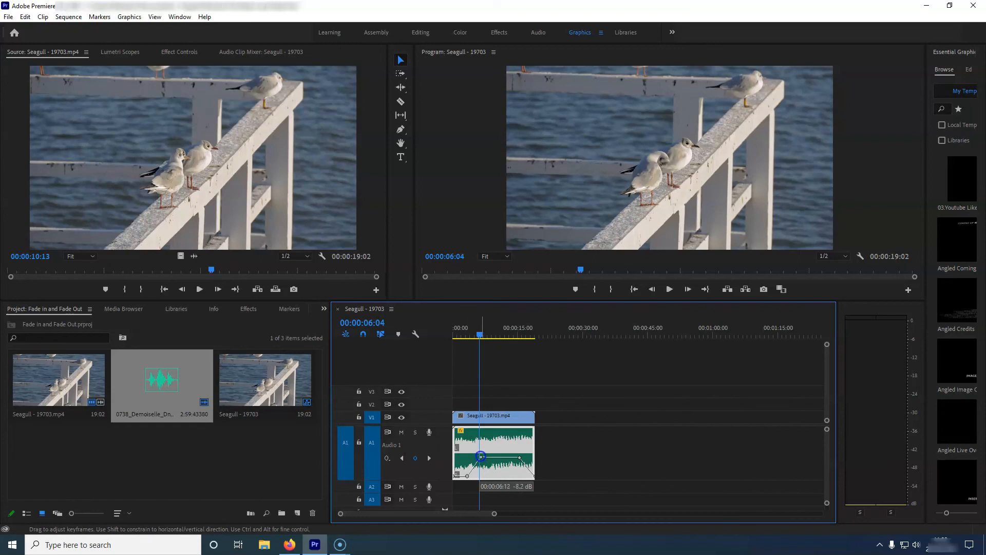
left_click_drag(481, 456, 480, 458)
Play the sequence from the start to its end to check the music's fade in and fade out.
left_click_drag(477, 337, 449, 327)
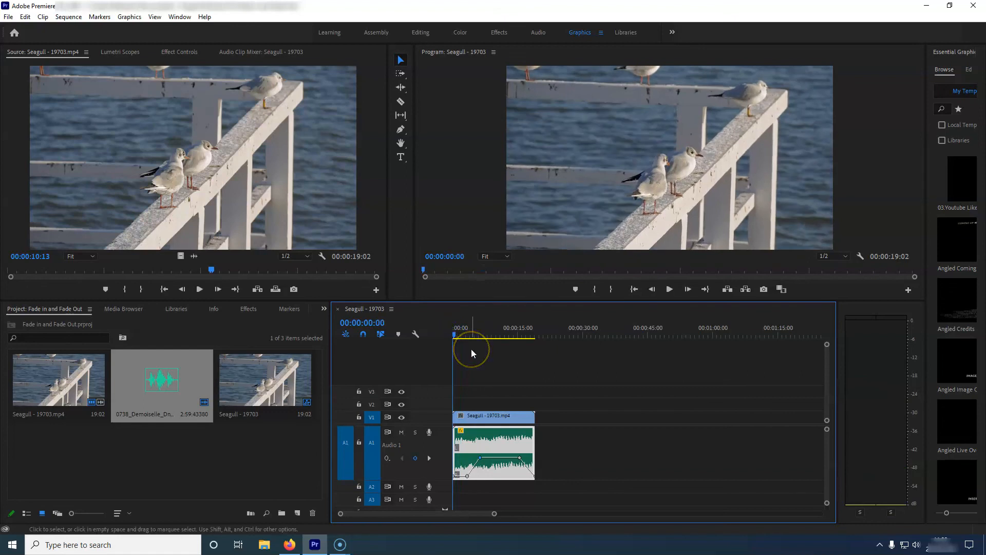
key("space")
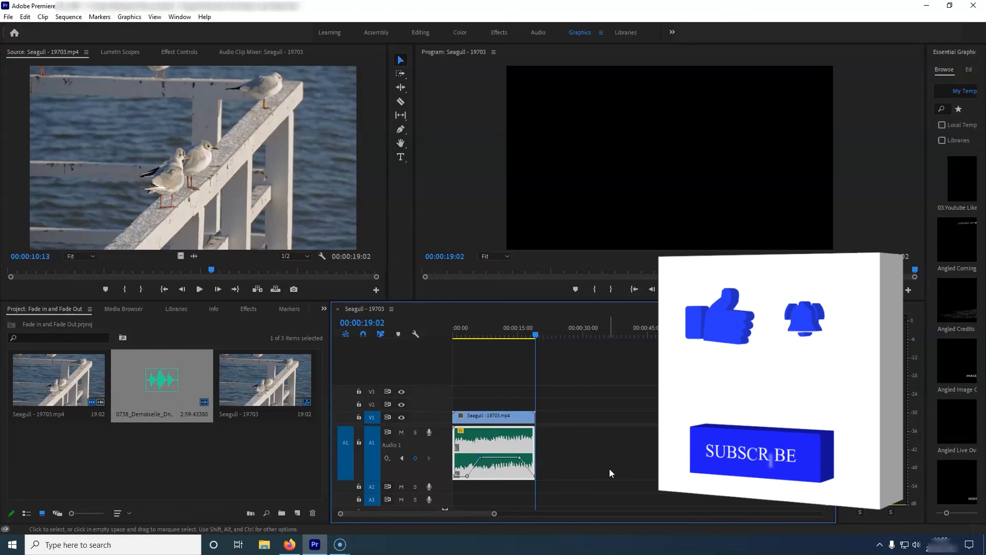
left_click(350, 502)
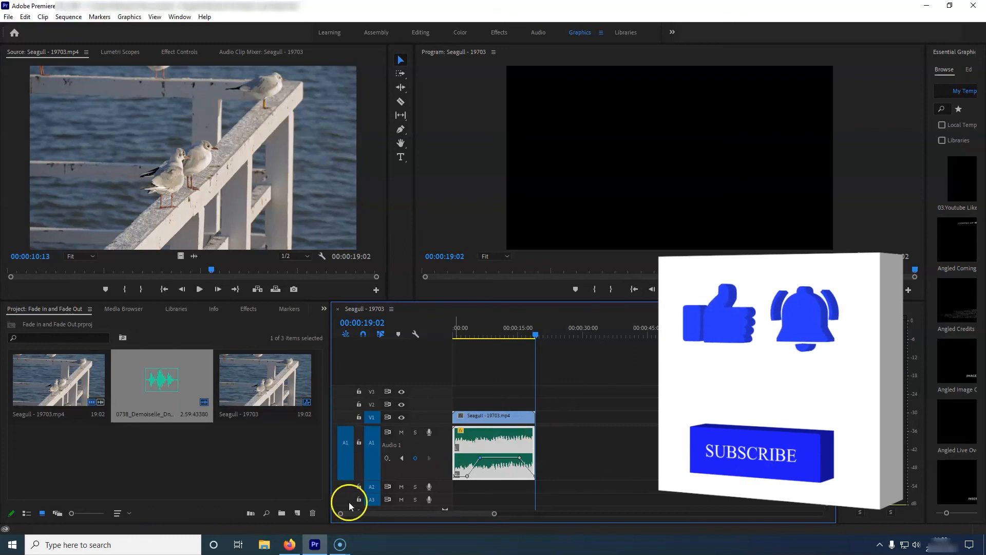